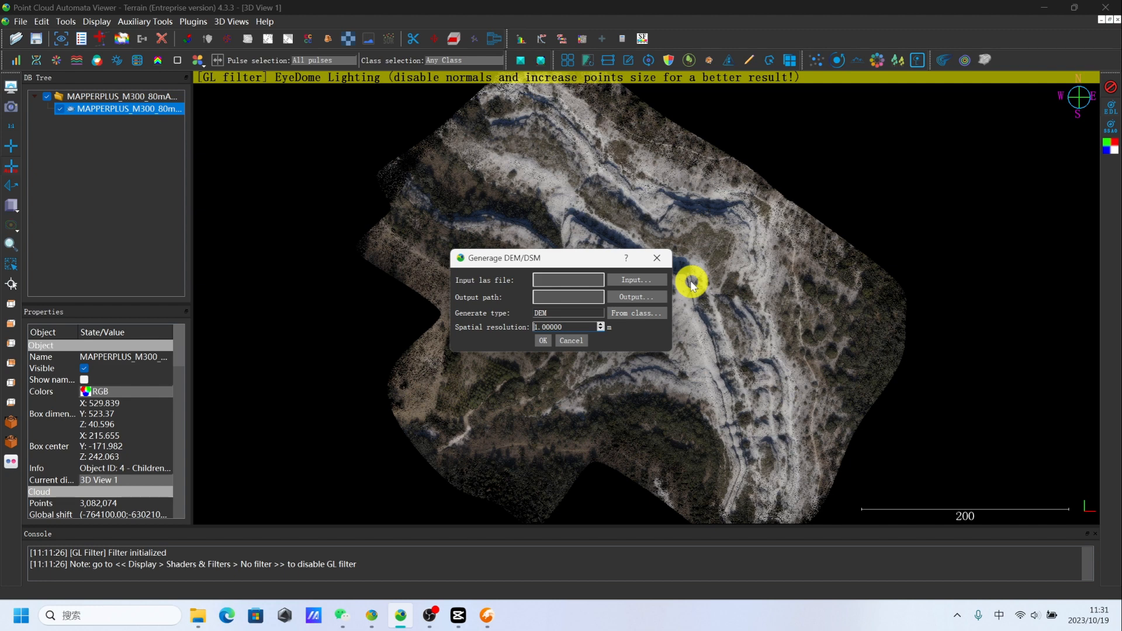
- Choose MAPPERPLUS_M300_80mAGL_8ms_GroundDetected.las from the Demo folder on drive F: as the input LAS file
click(642, 282)
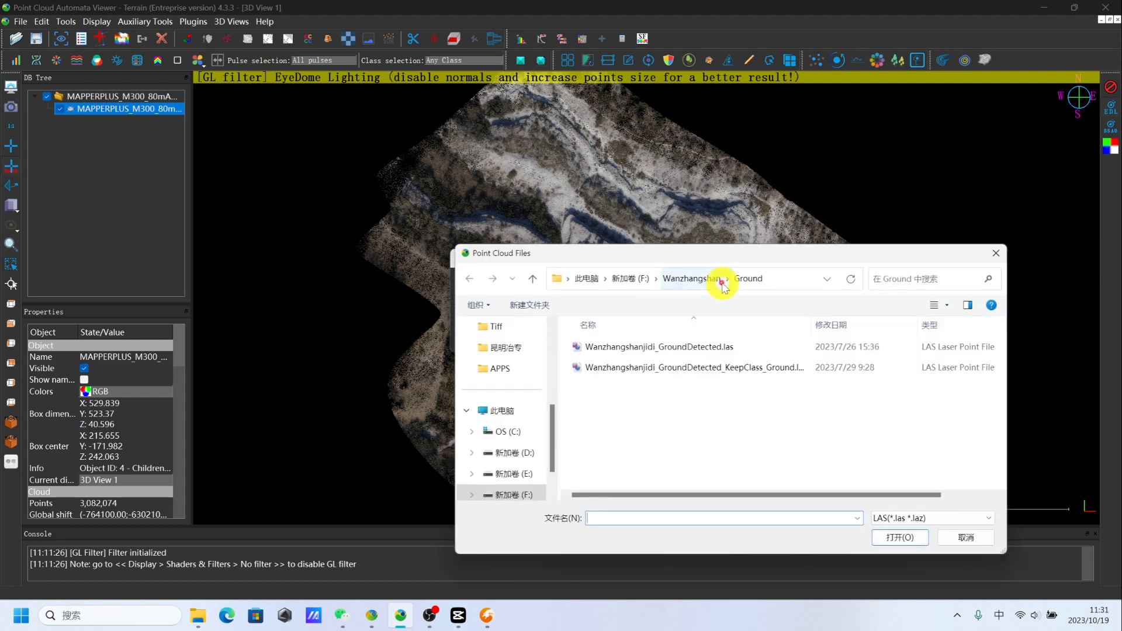
click(630, 278)
scroll(637, 409, up, 2)
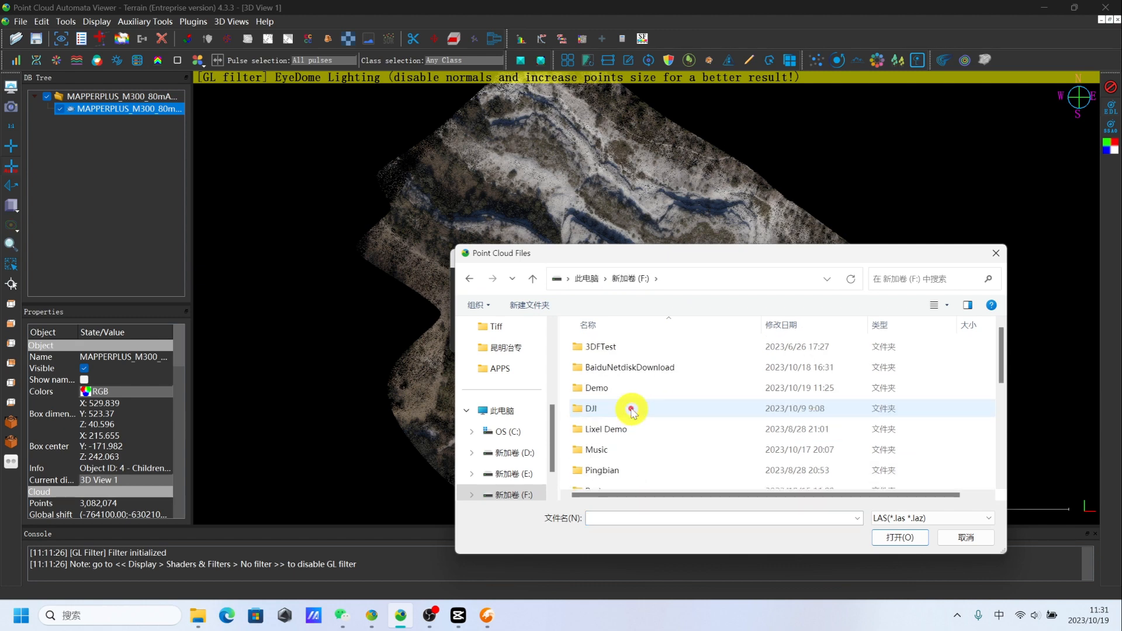
double_click(611, 392)
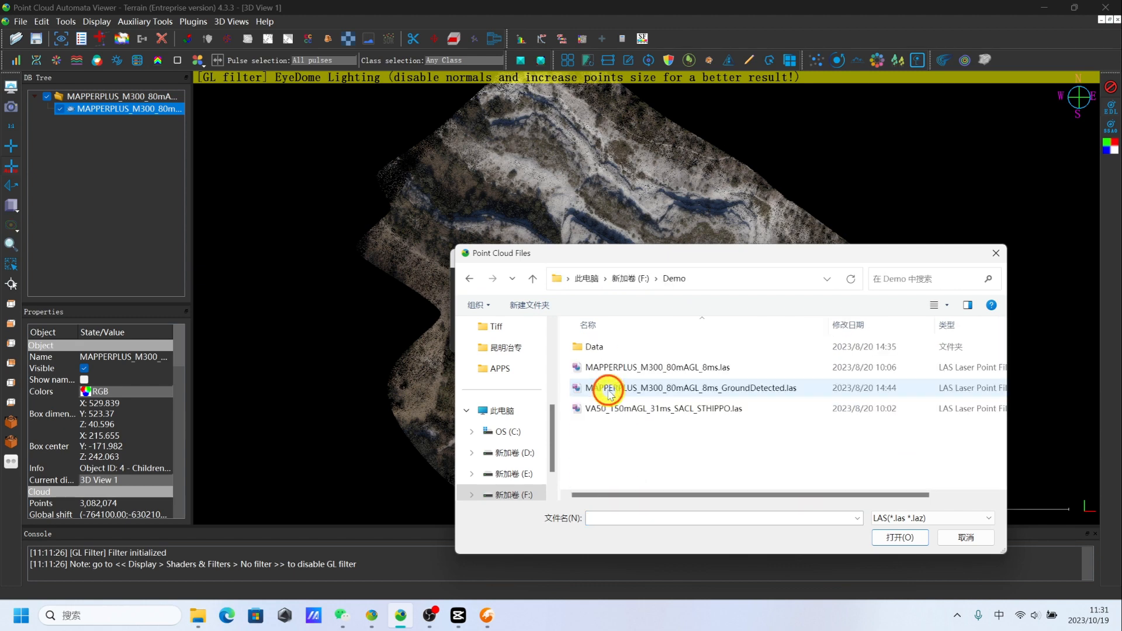
double_click(727, 388)
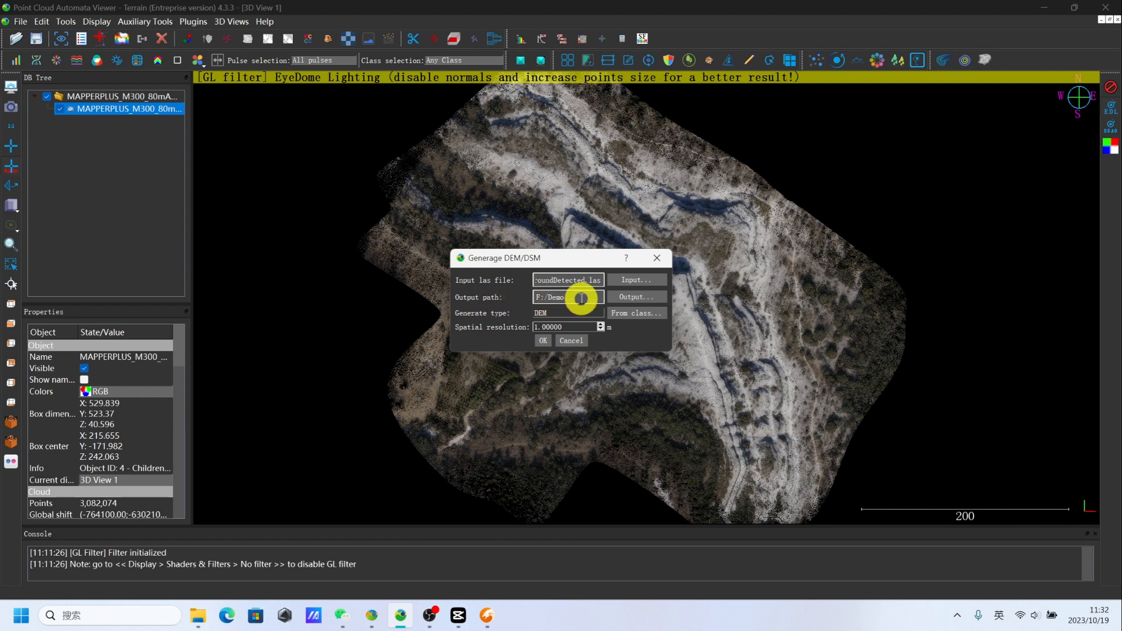
- Set the output path for the elevation model to the Demo folder on drive F:
click(638, 298)
click(631, 278)
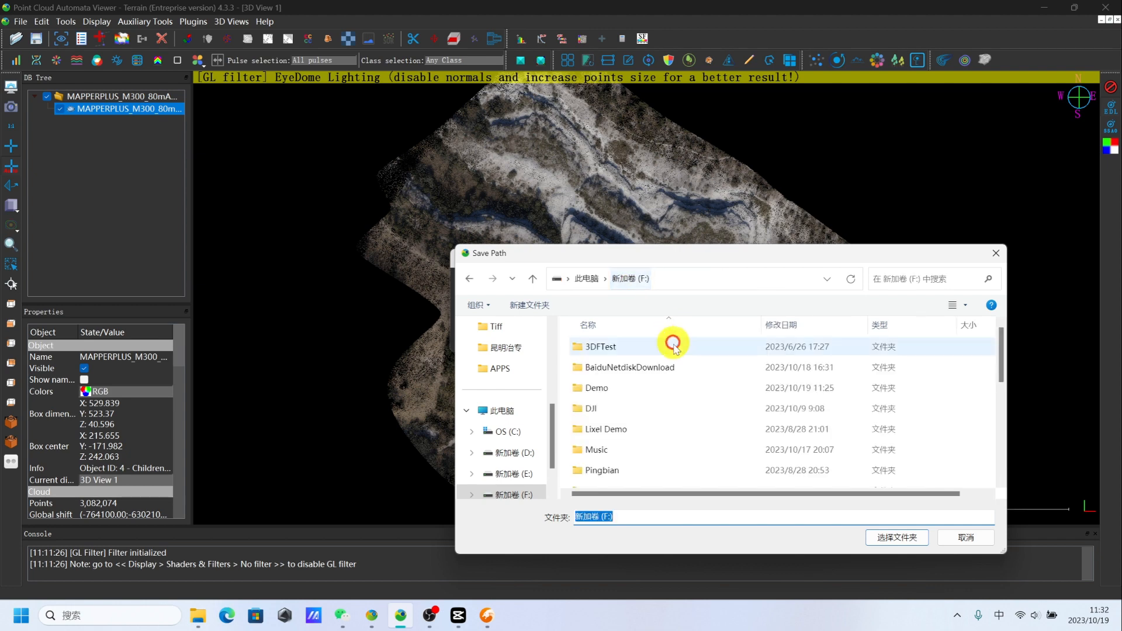
double_click(643, 388)
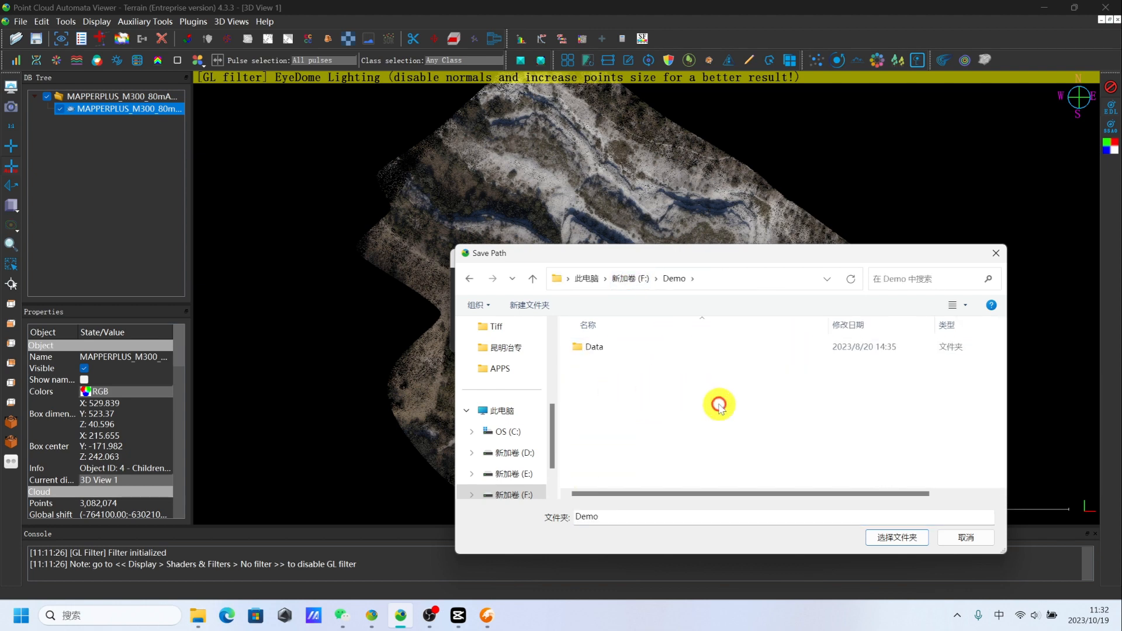
click(897, 537)
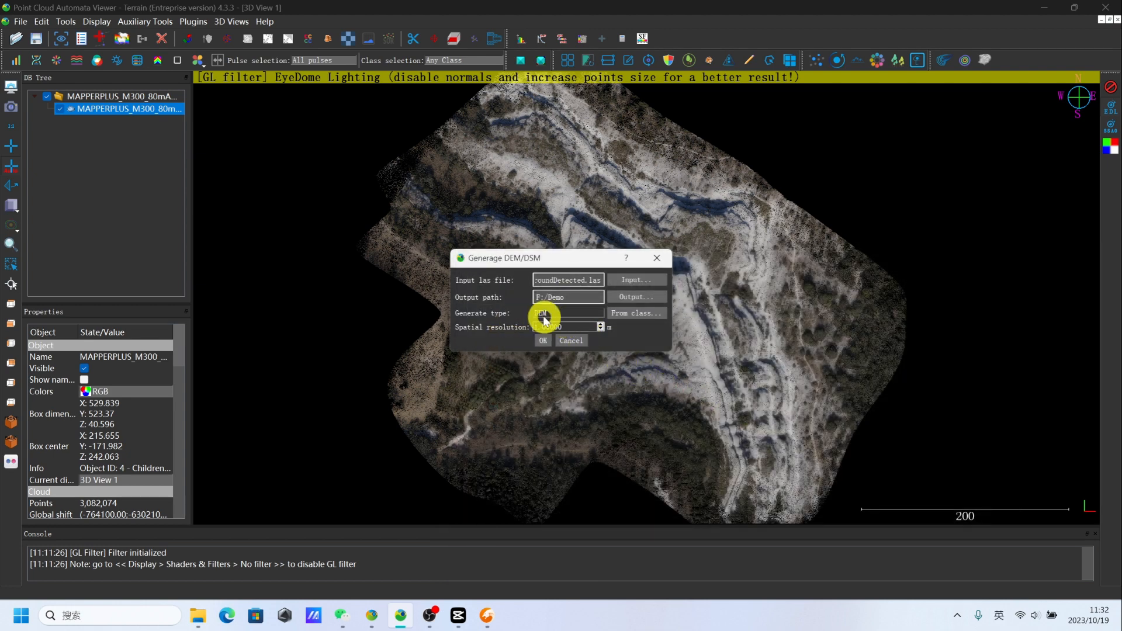
- Set the generate type to DEM, using the point classes 2 - Ground and 8 - Model keypoint
click(592, 314)
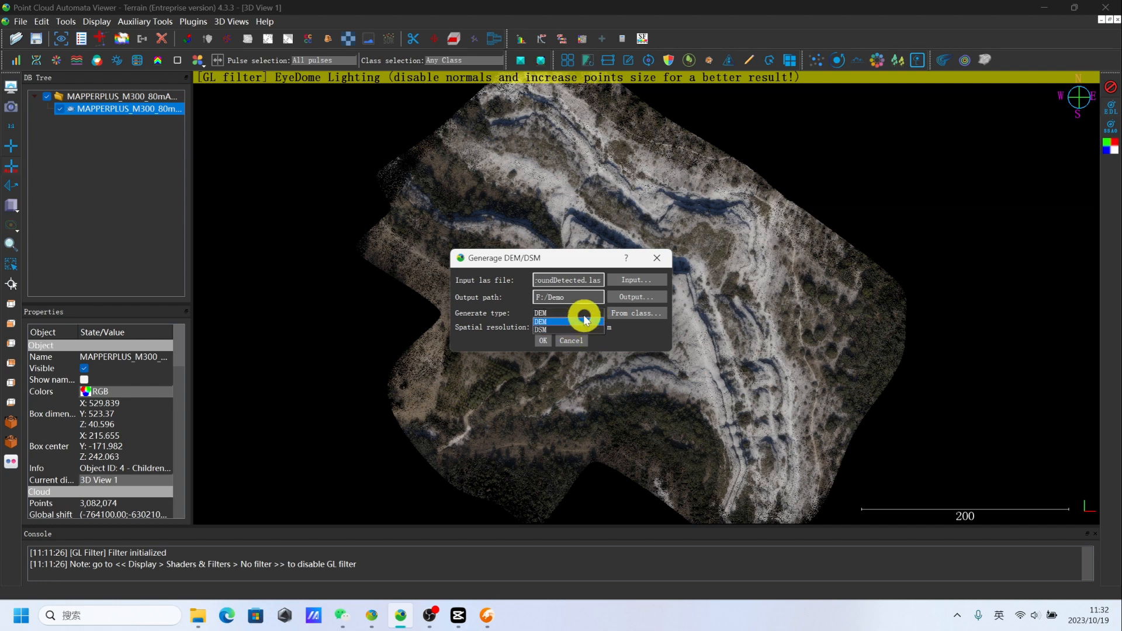
click(585, 313)
click(640, 313)
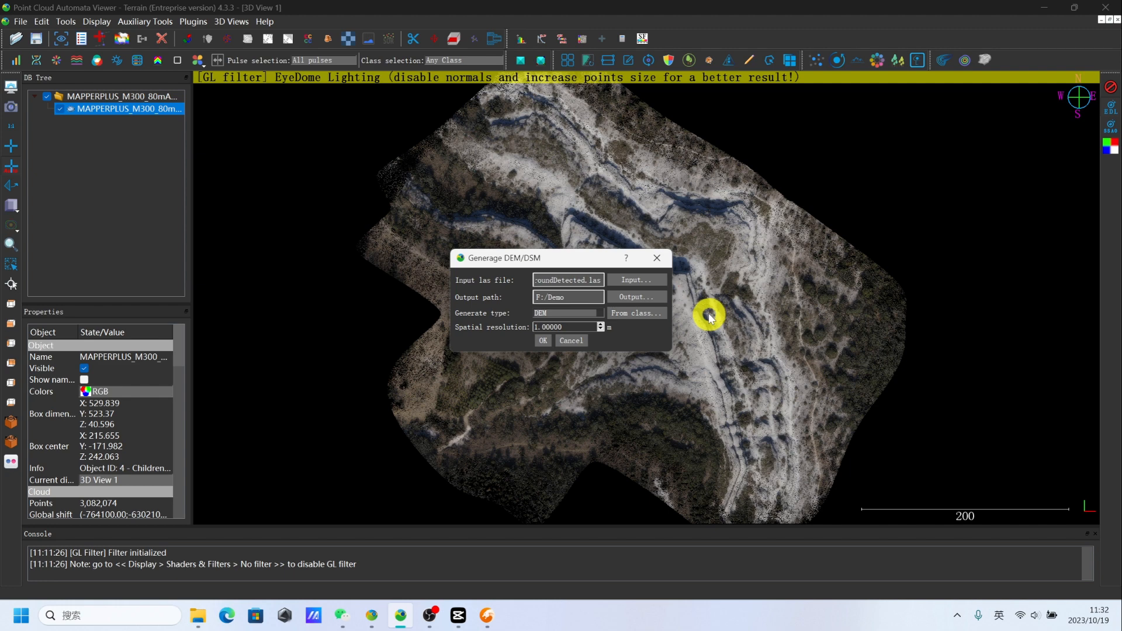
click(641, 313)
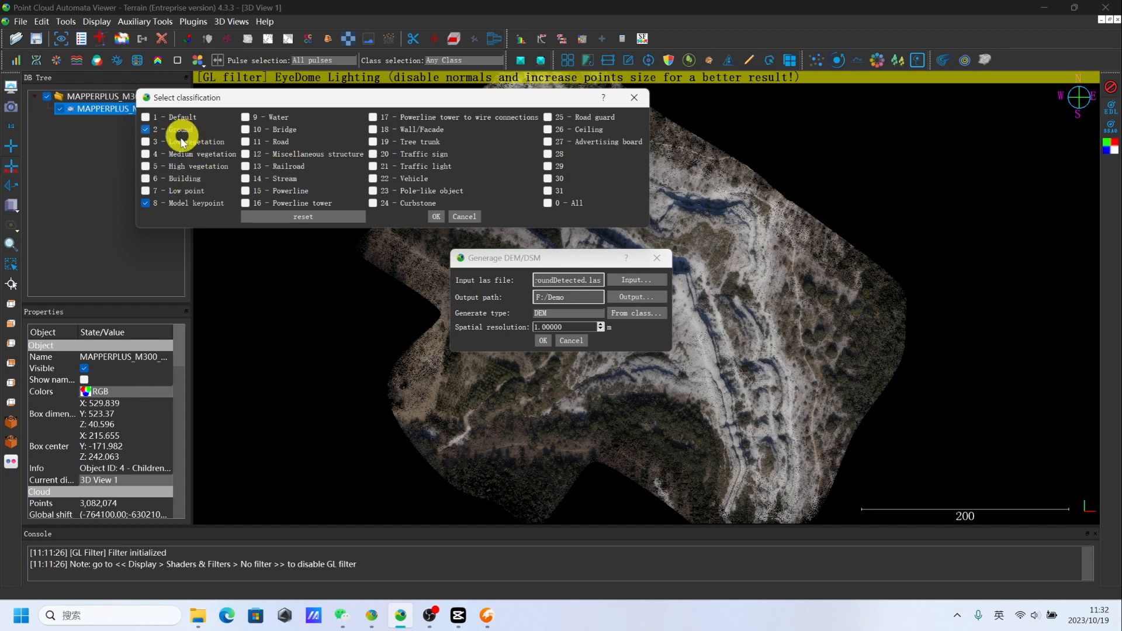
click(436, 216)
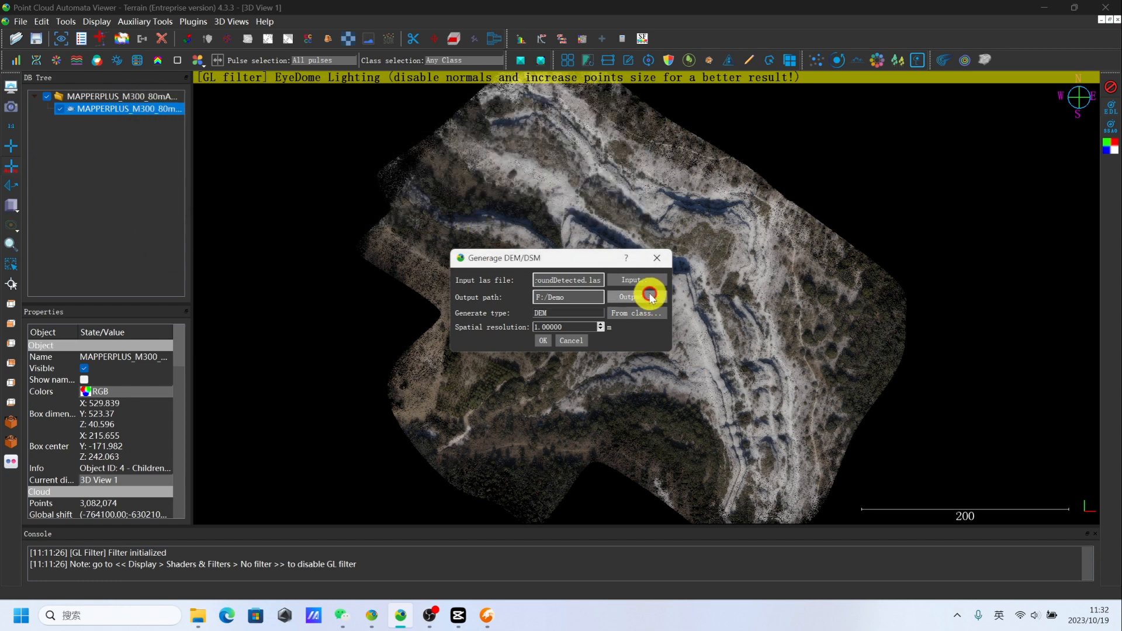
- Set the spatial resolution to 0.5 m, generate the DEM and close the completion message
click(578, 327)
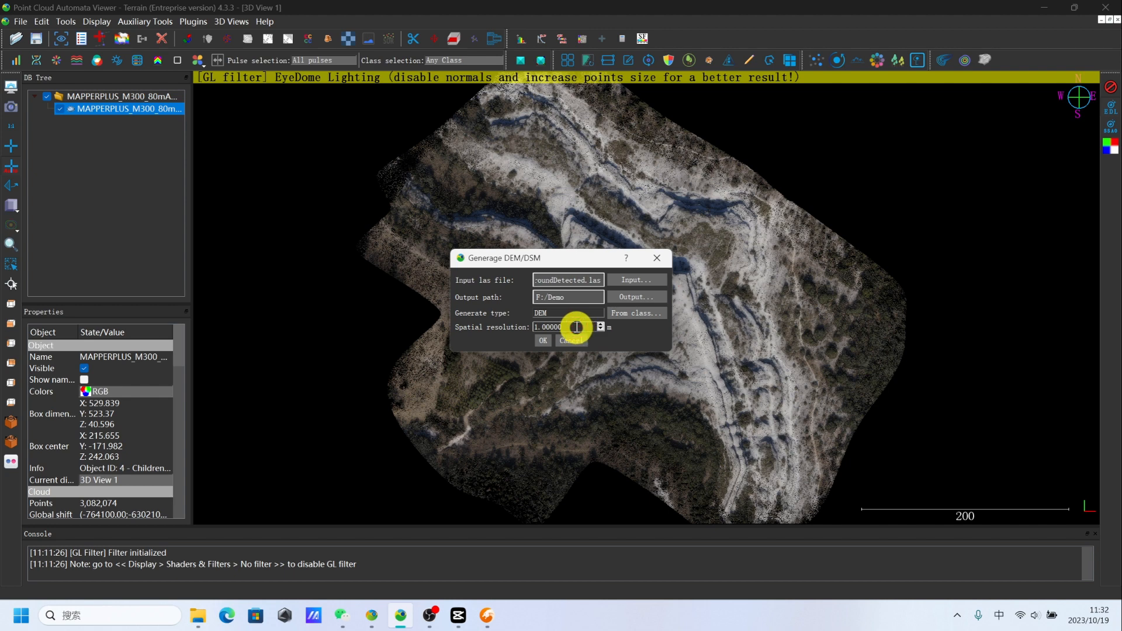
click(576, 327)
drag(576, 327, 503, 328)
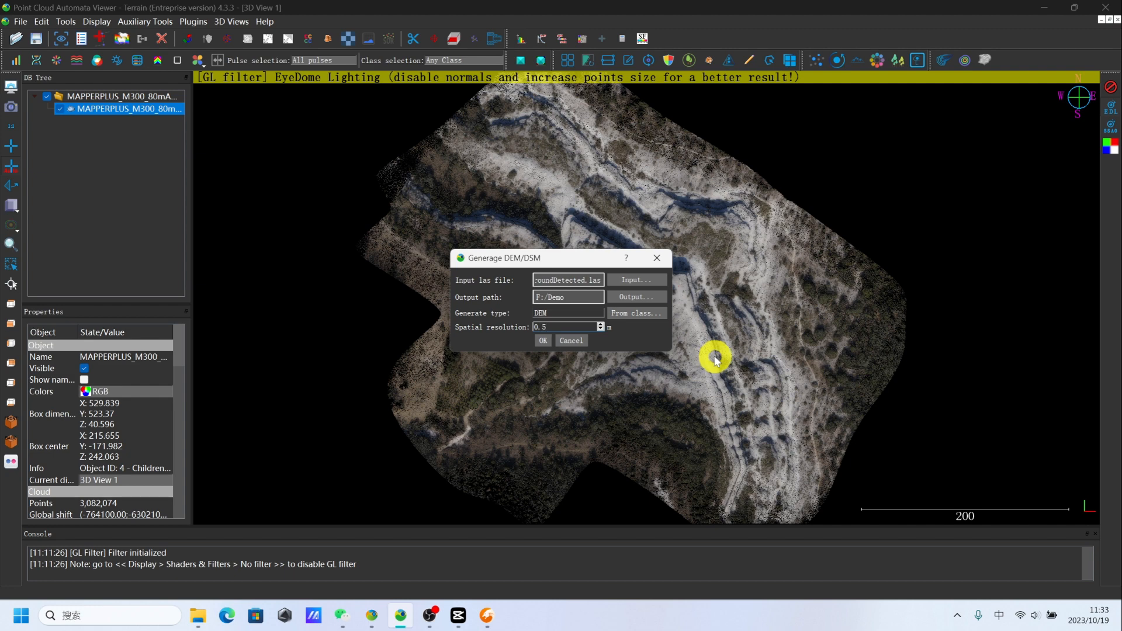
click(543, 340)
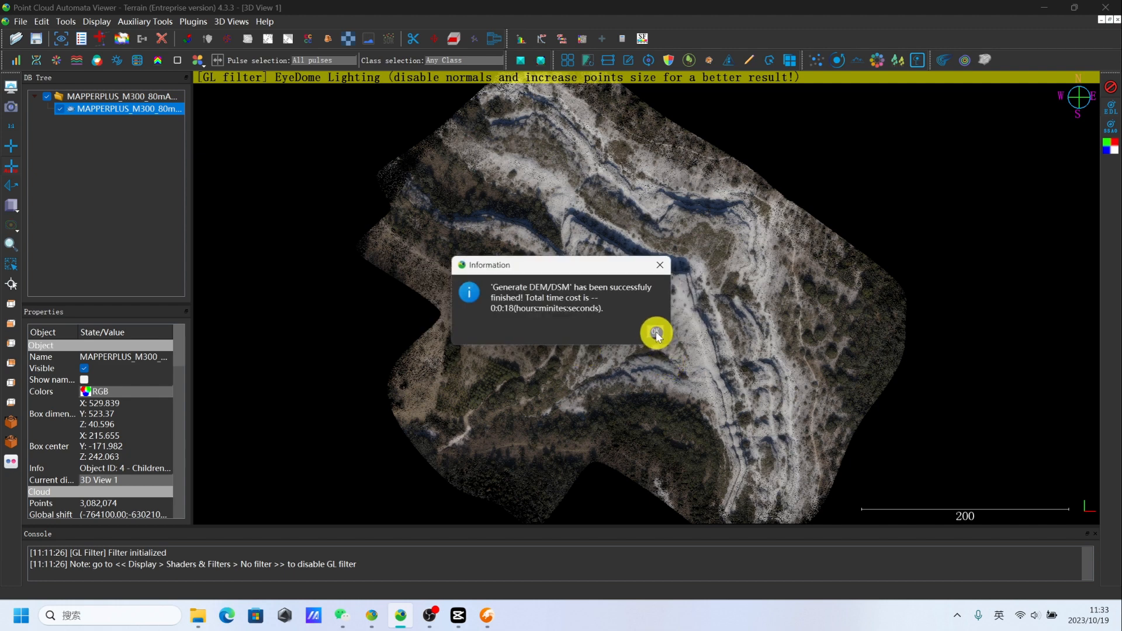
click(656, 334)
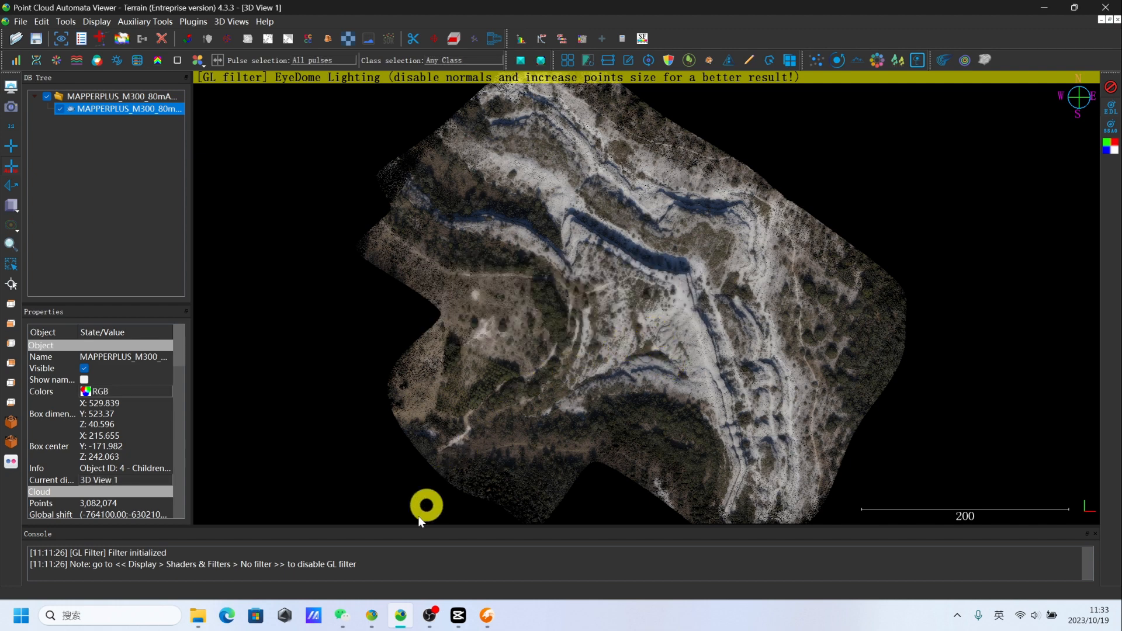
- Switch to Point Cloud Automata ToolBox and change it from Freshman Mode to Professional Mode
click(371, 614)
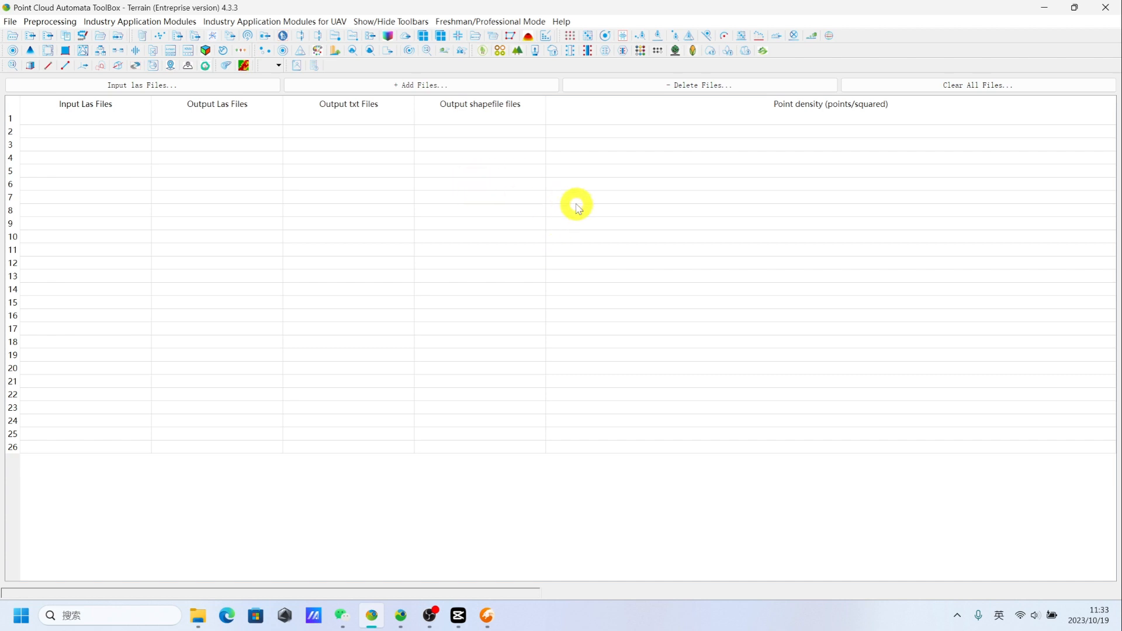
click(485, 21)
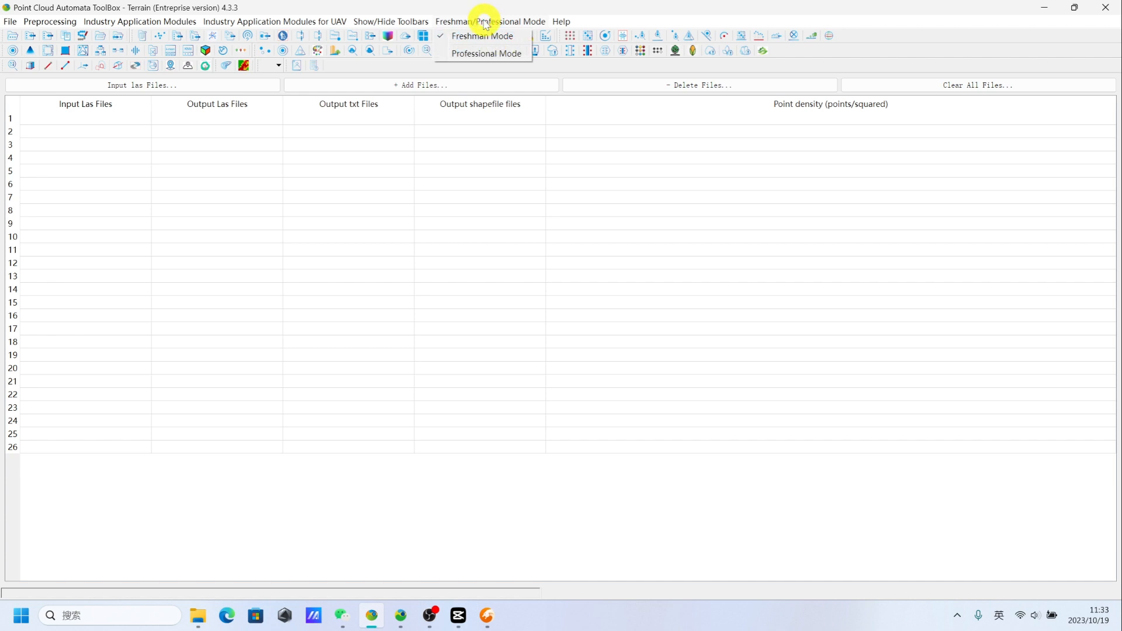
click(501, 54)
click(481, 250)
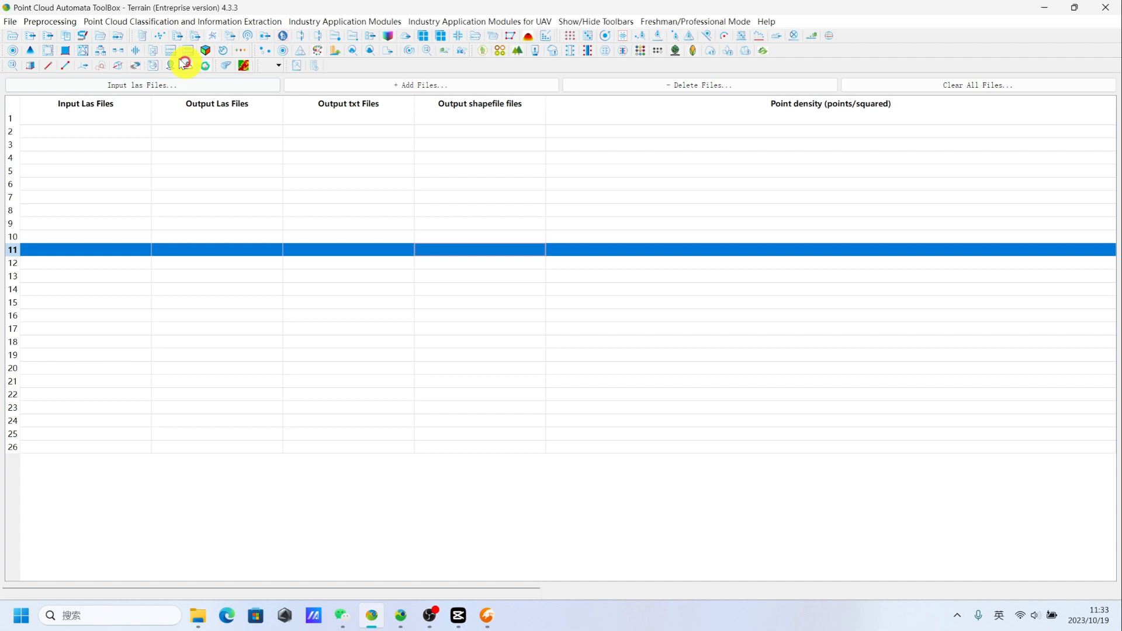
- Start Generate DSM/DEM/nDSM/CHM and import MAPPERPLUS_M300_80mAGL_8ms_GroundDetected.las as its input file
click(166, 23)
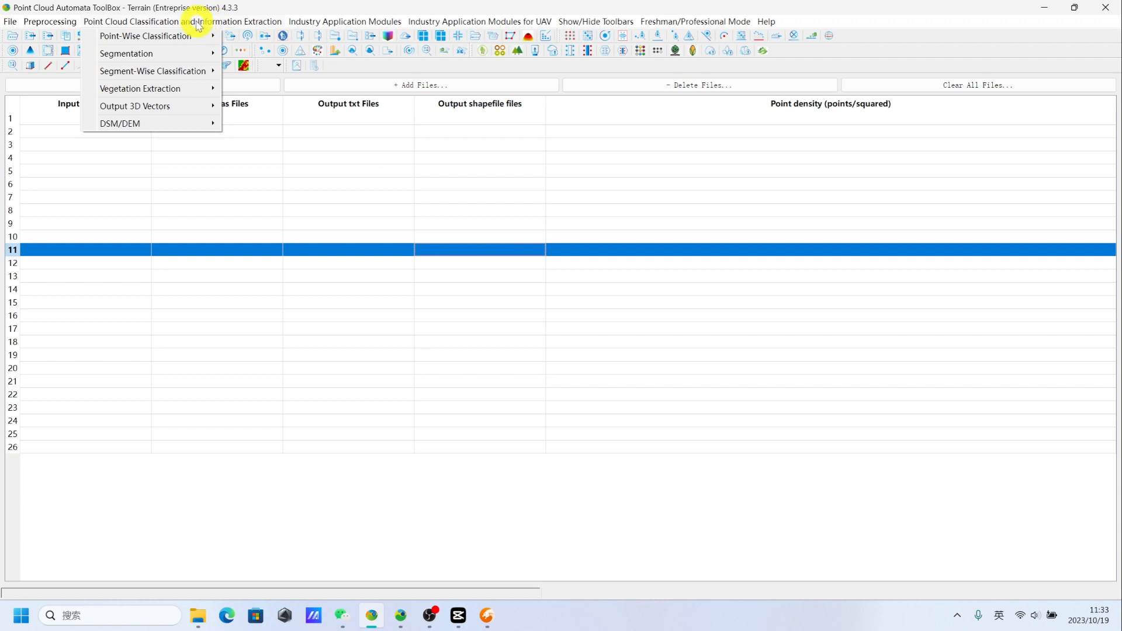
mouse_move(178, 128)
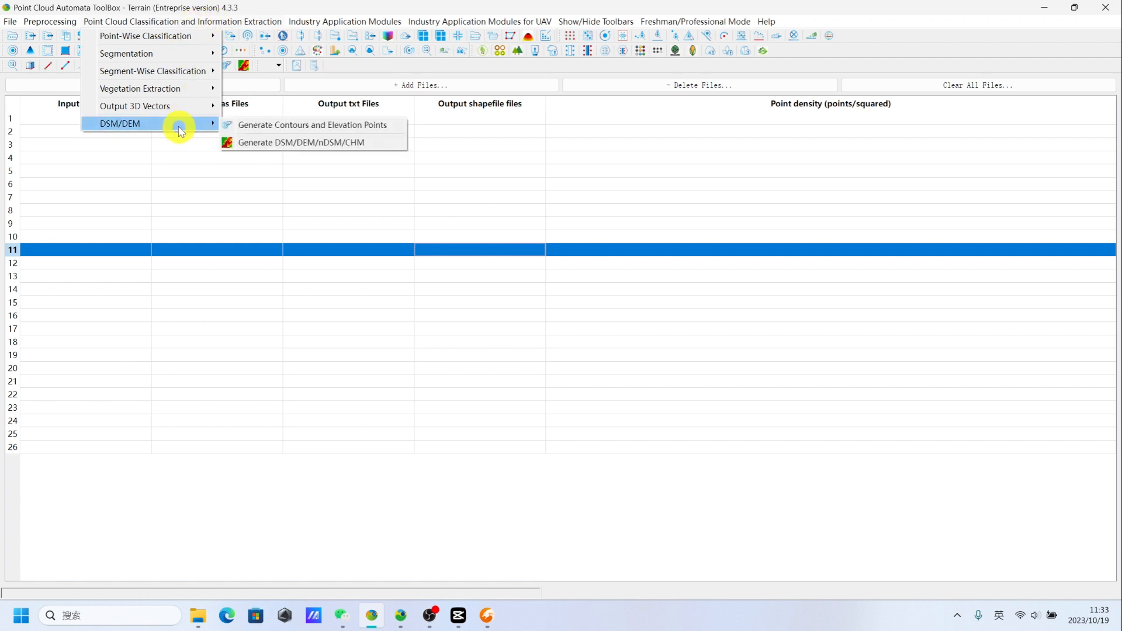
click(282, 143)
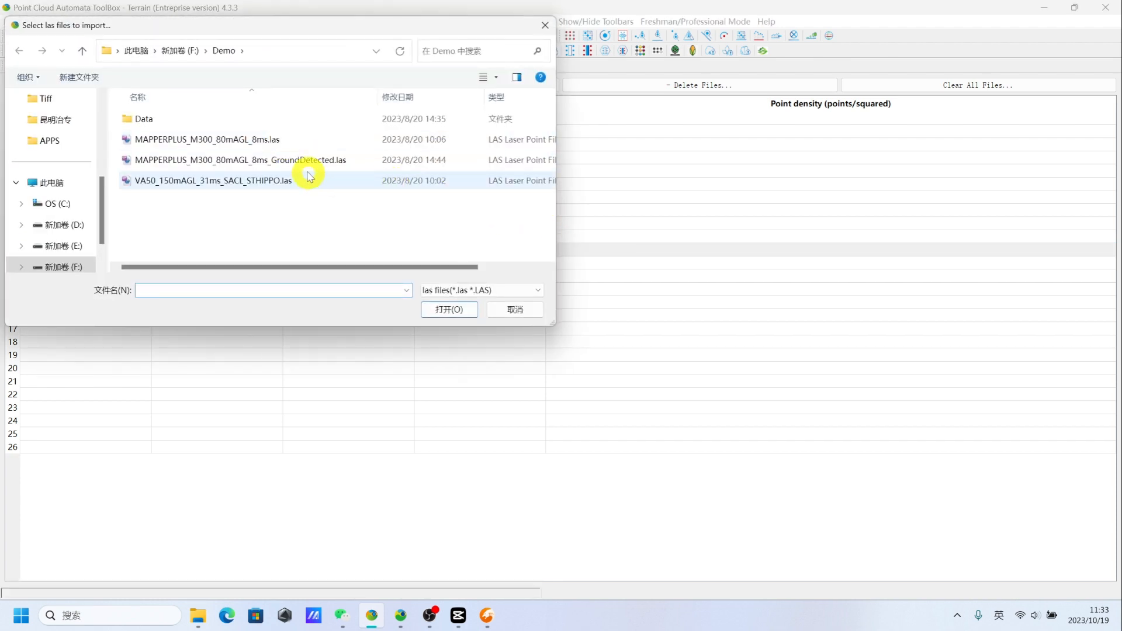
click(303, 161)
click(457, 309)
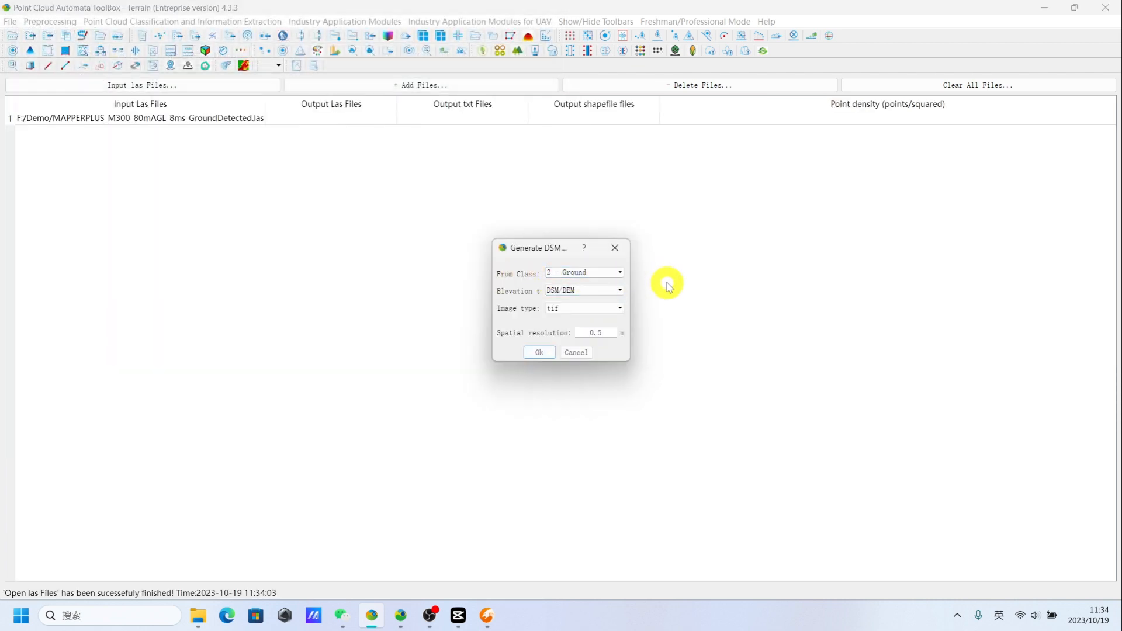
- Configure the output to use class 2 - Ground, elevation type DSM/DEM and image type tif
click(620, 273)
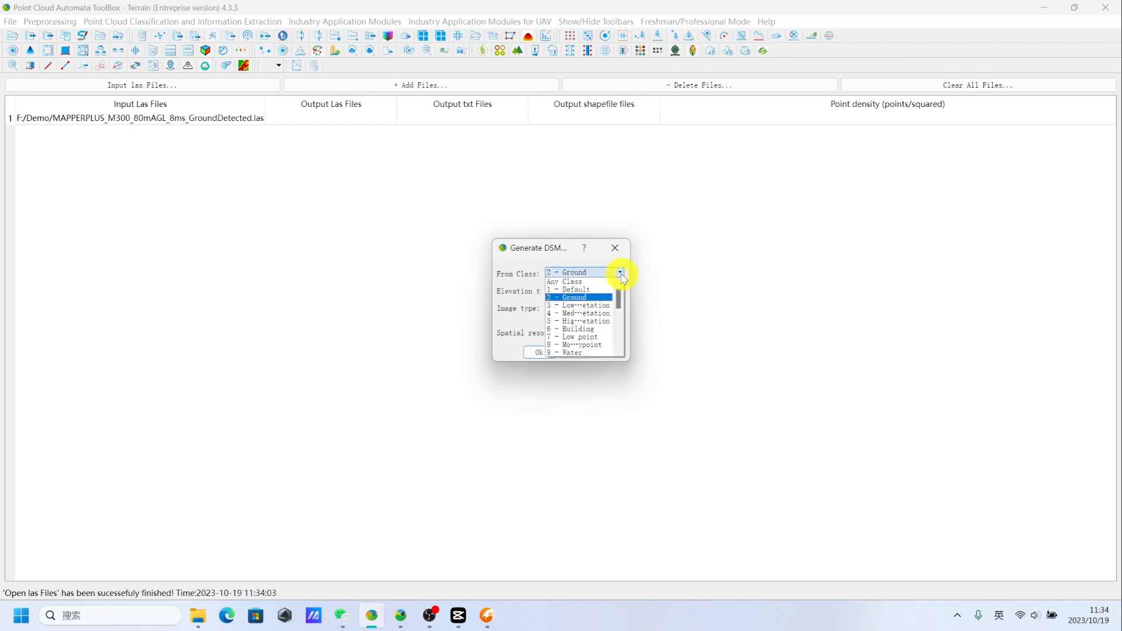
click(593, 300)
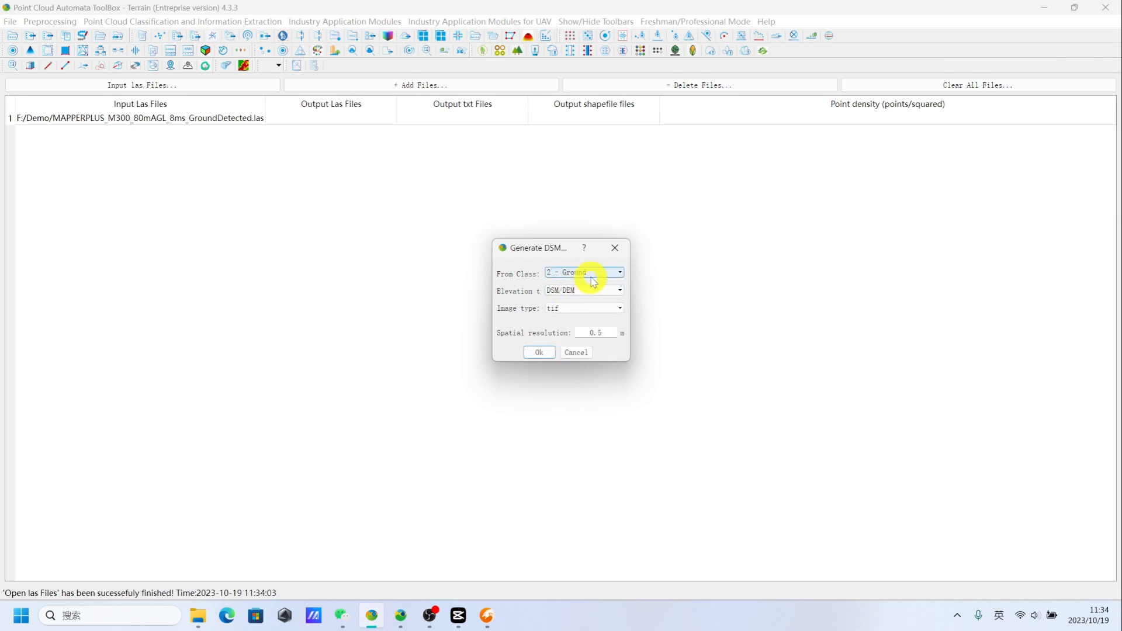
click(621, 292)
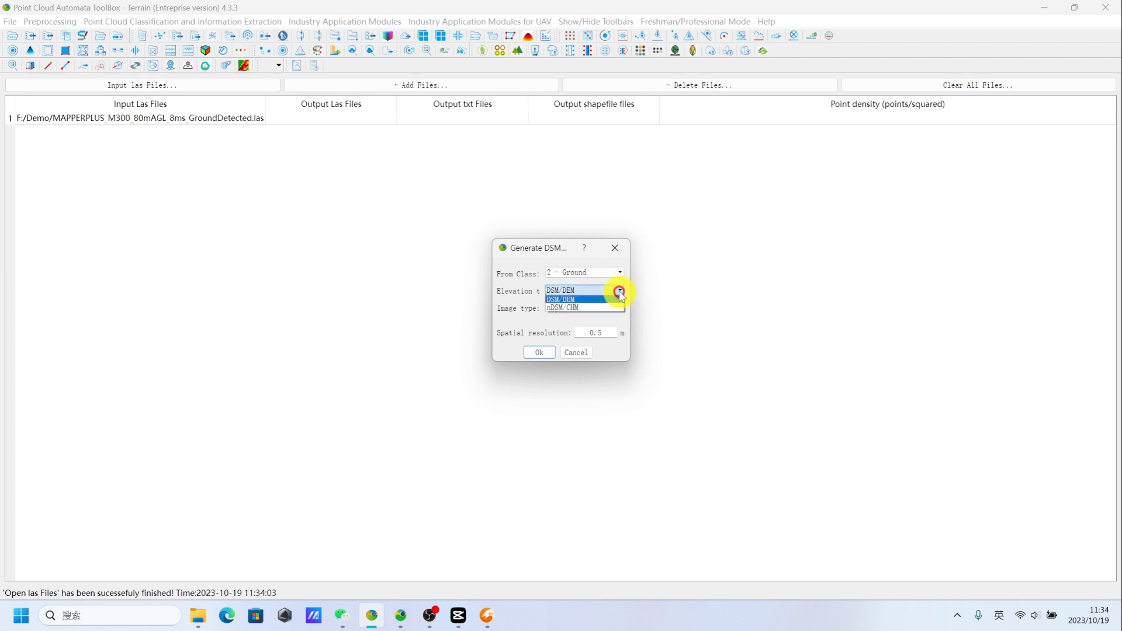
click(585, 299)
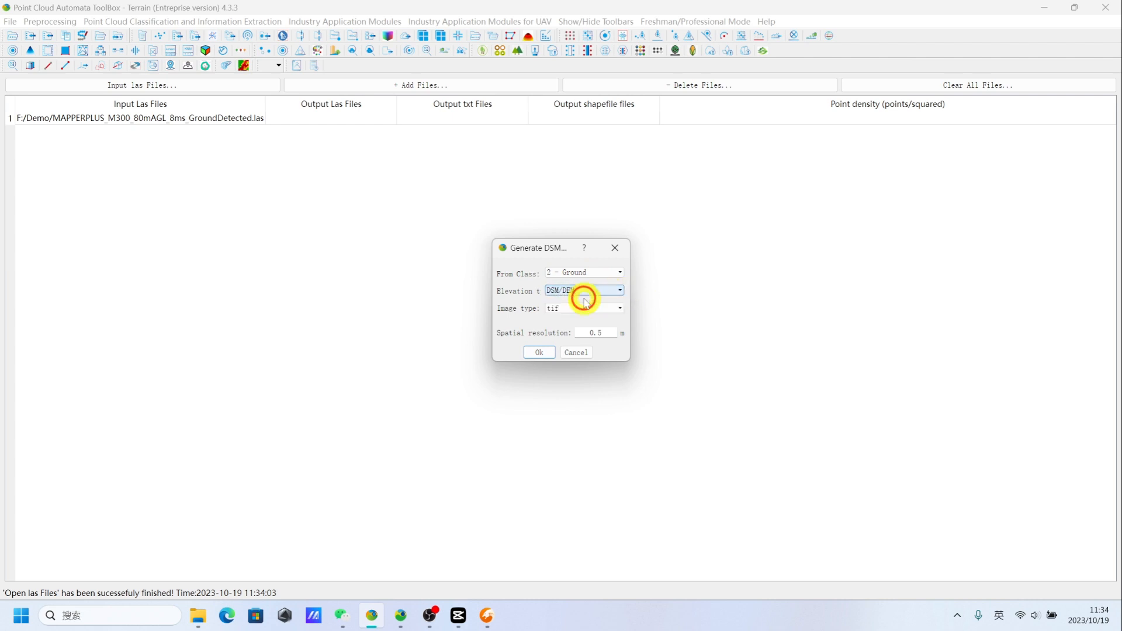
click(620, 309)
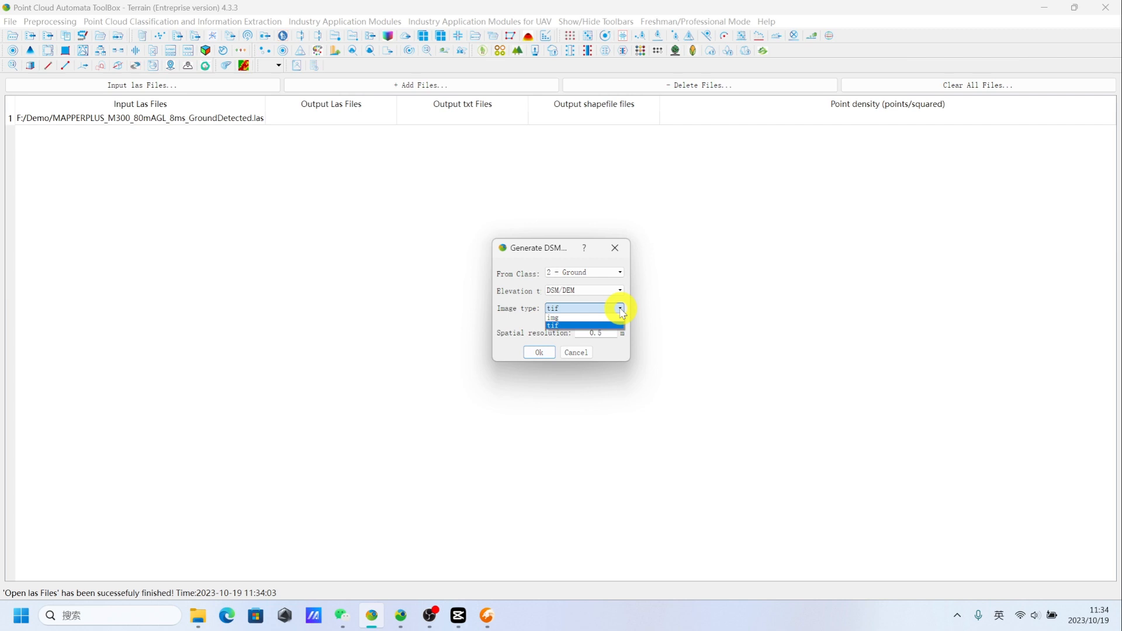
click(586, 328)
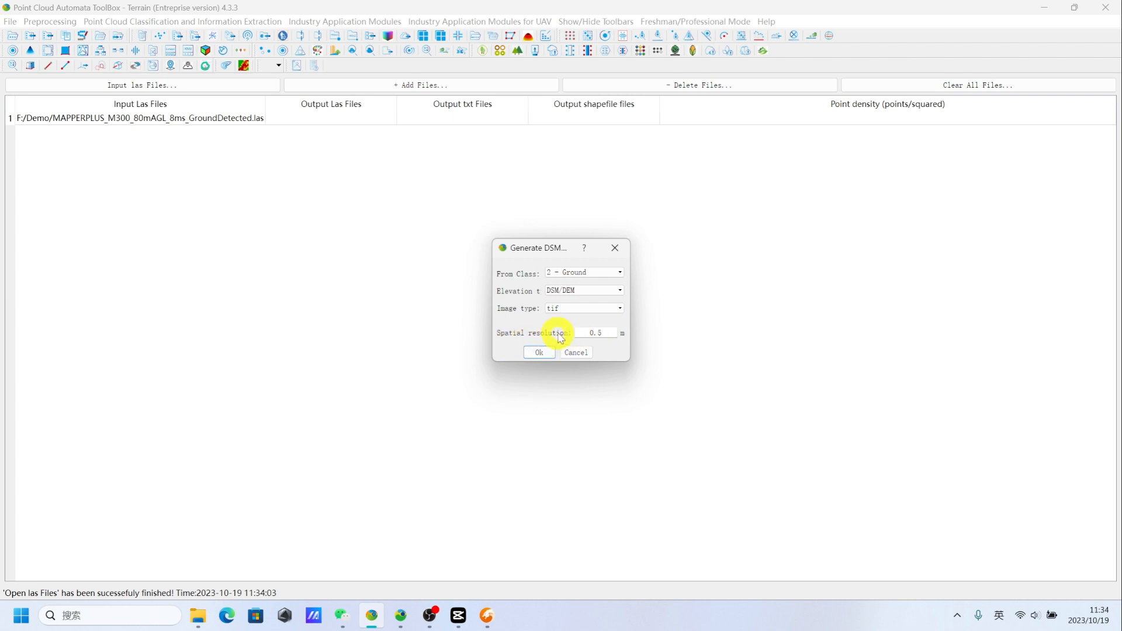
- Set the spatial resolution to 0.5 m, run the DSM/DEM generation and dismiss the completion message
drag(603, 332, 579, 332)
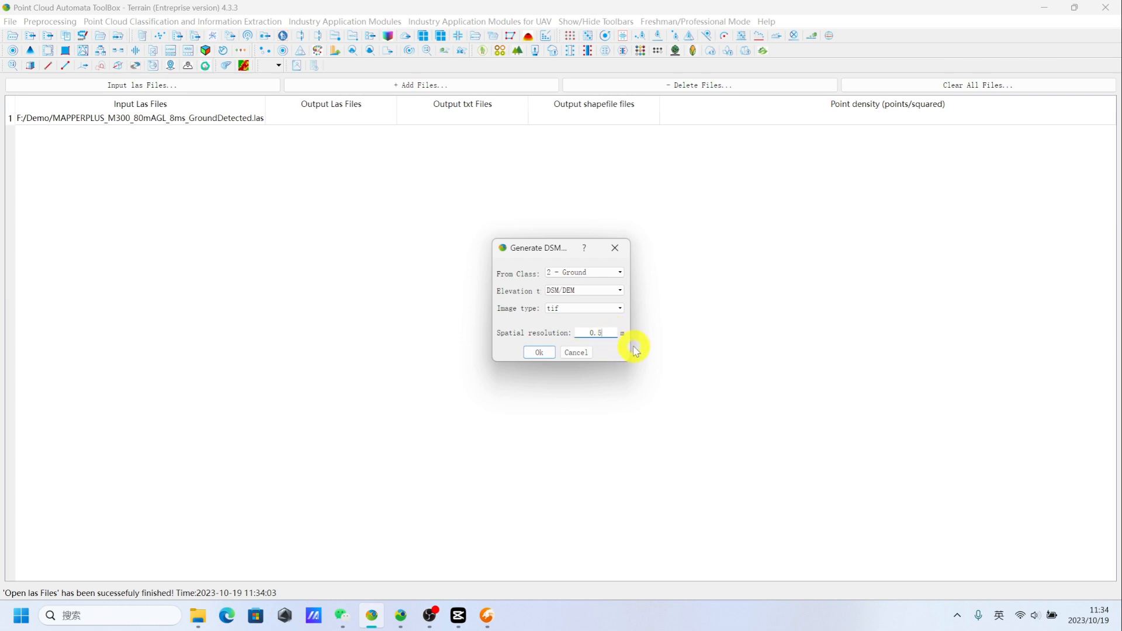
click(537, 354)
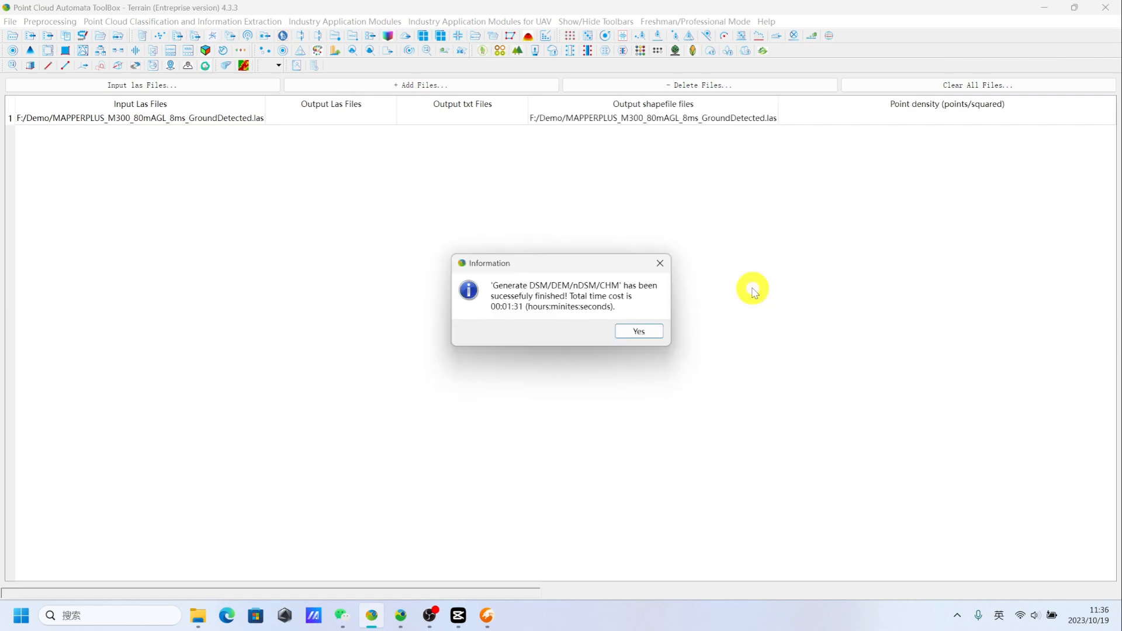
click(638, 332)
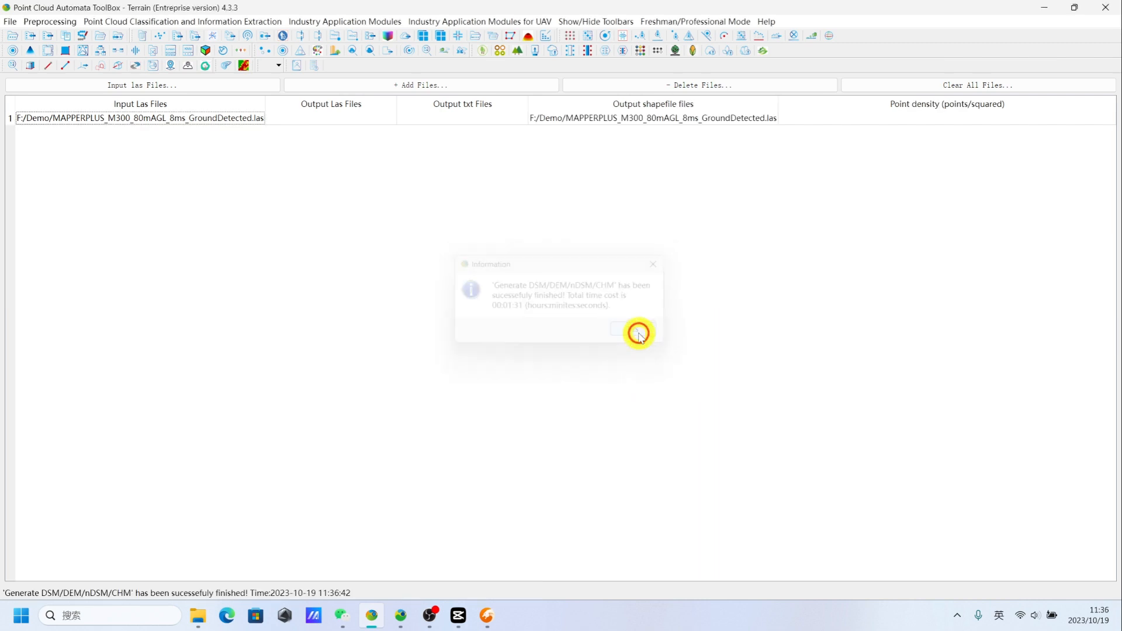
- Load MAPPERPLUS_M300_80mAGL_8ms_GroundDetected_DEM.img from the Demo folder into Global Mapper, accepting the UTM zone 15 Northern Hemisphere, NAD83 projection in meters
mouse_move(197, 613)
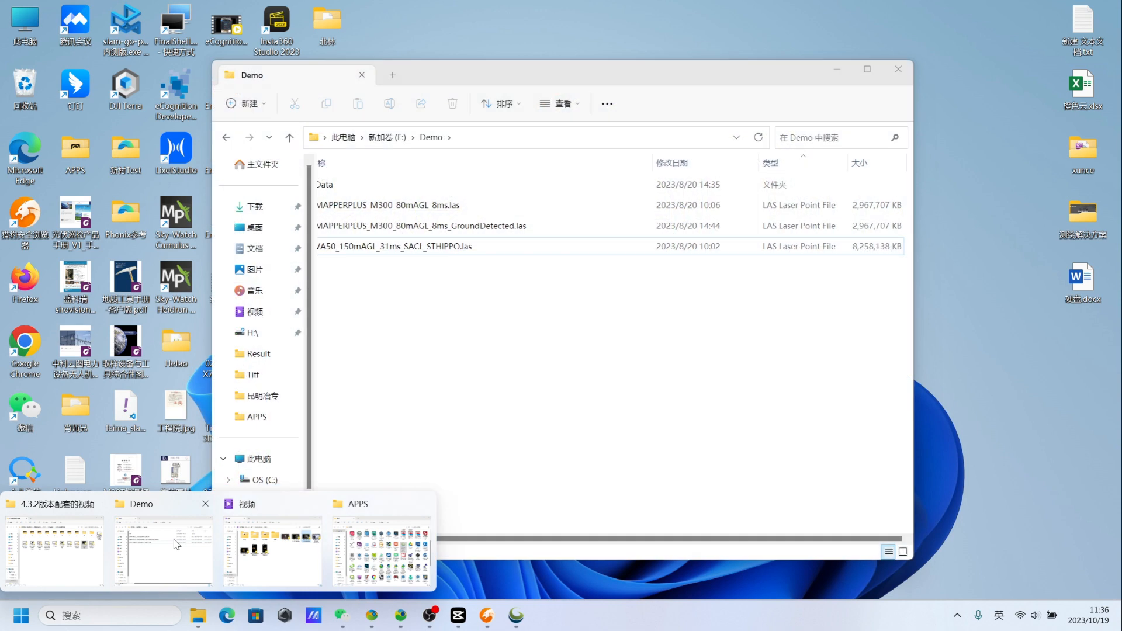
click(177, 544)
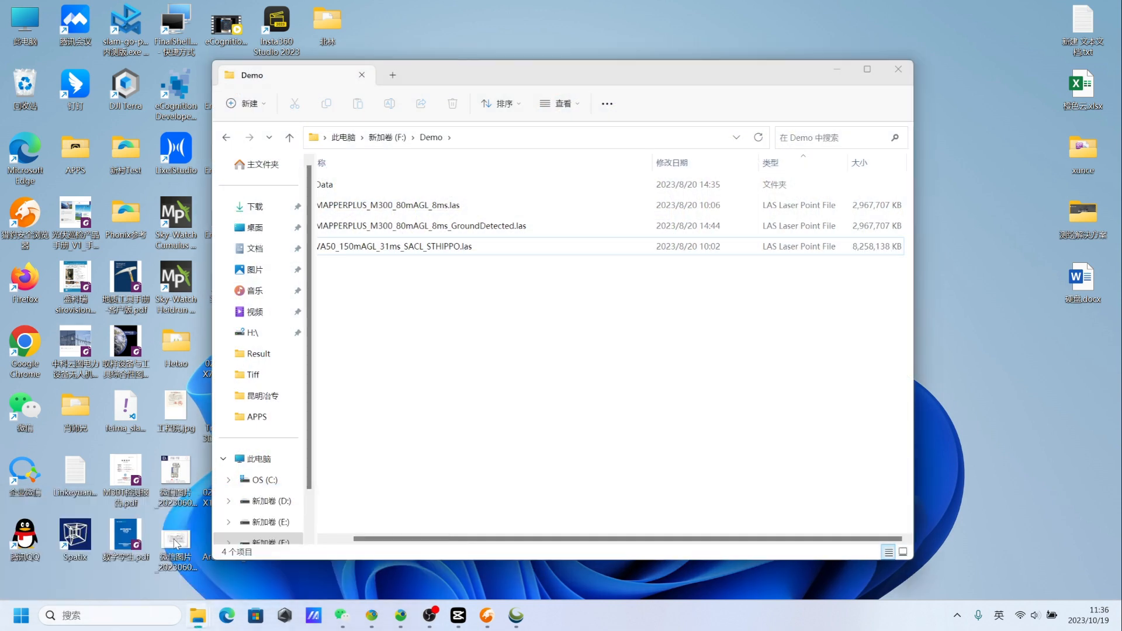
click(528, 285)
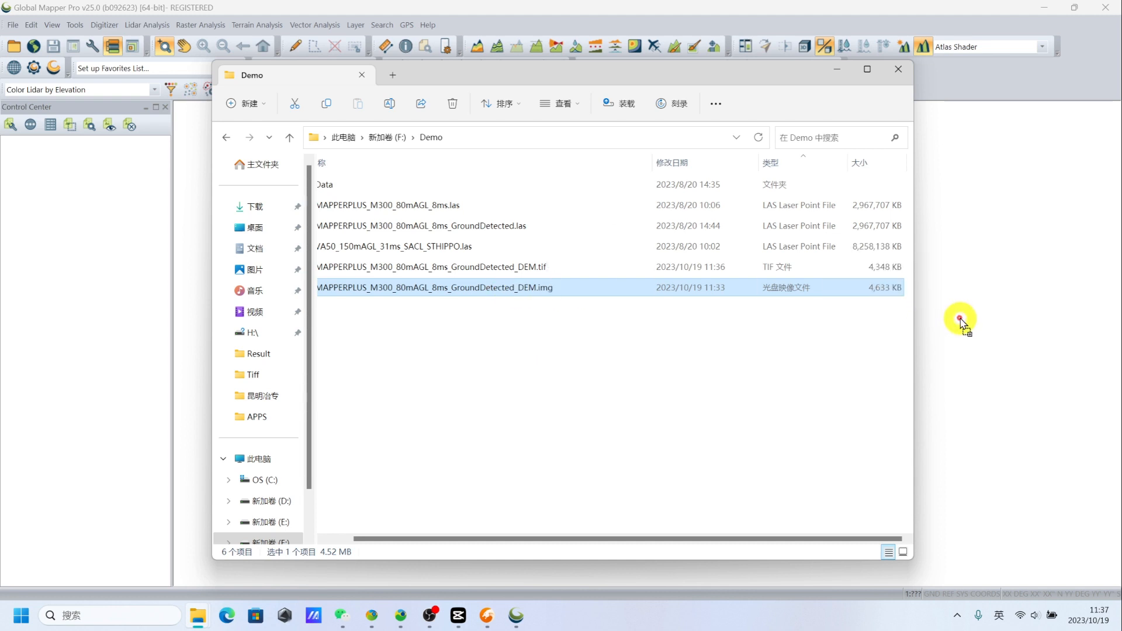
click(619, 16)
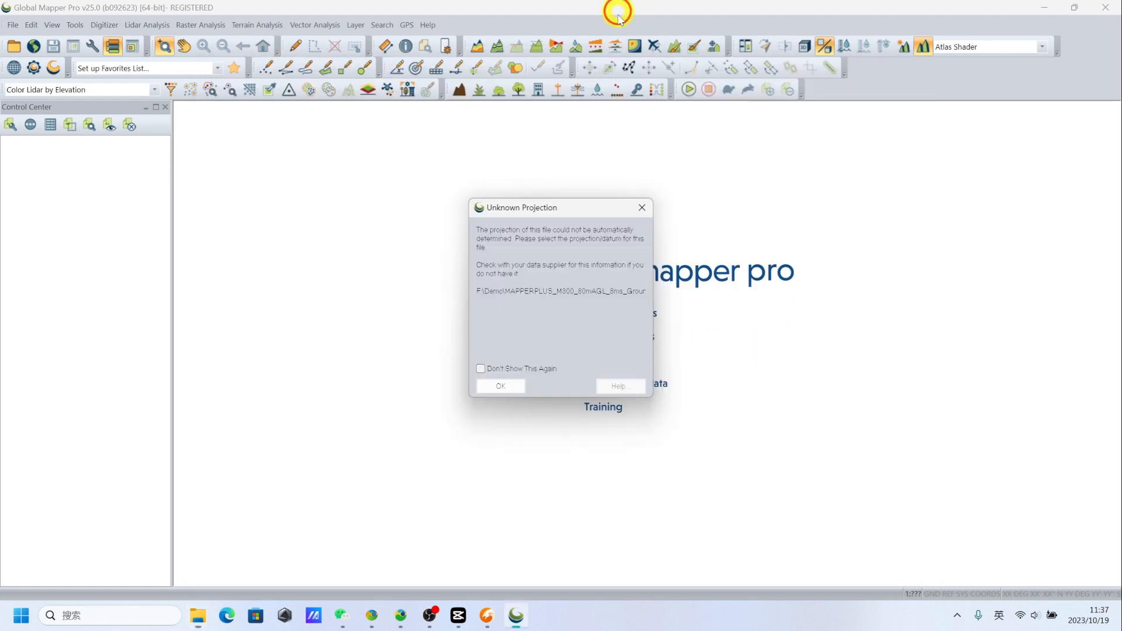
click(503, 385)
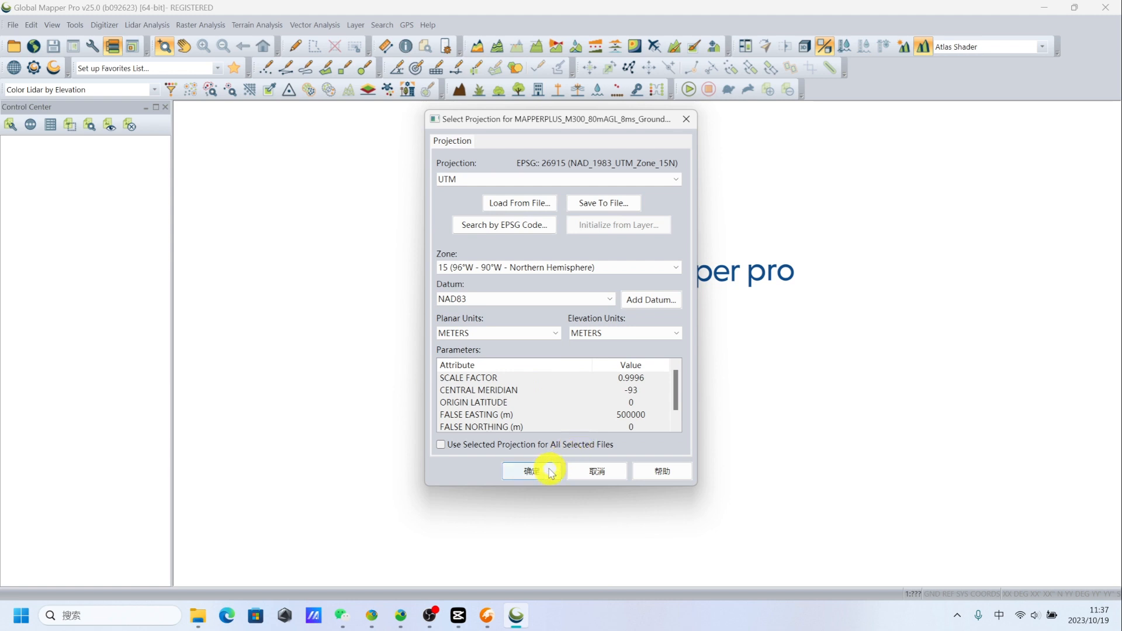
click(531, 473)
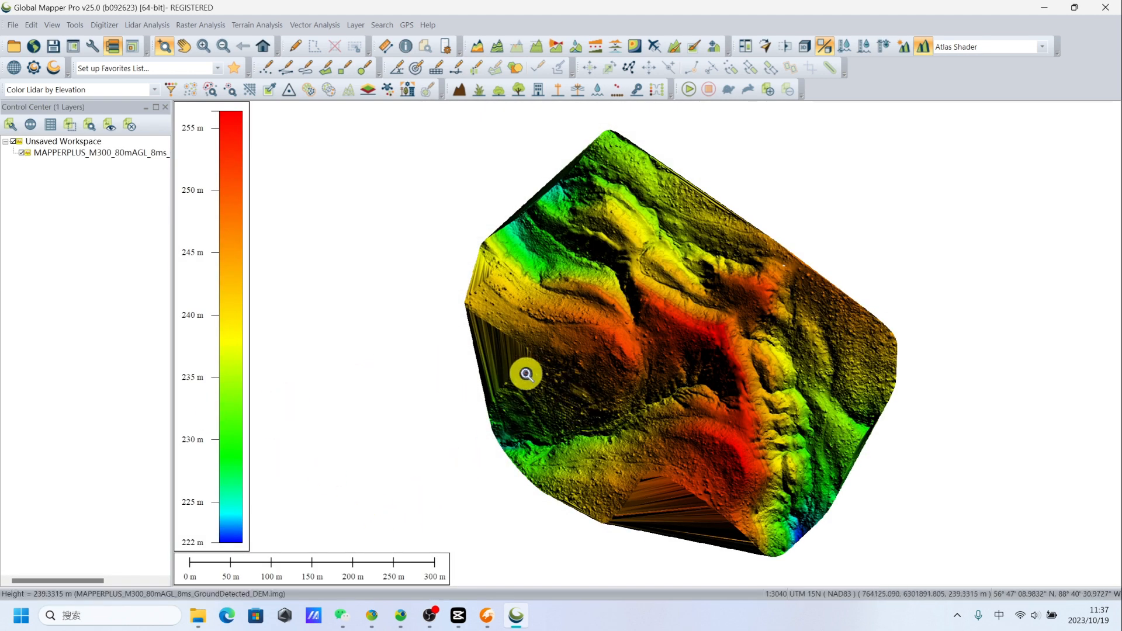
- Add MAPPERPLUS_M300_80mAGL_8ms_GroundDetected_DEM.tif from the Demo folder to Global Mapper as elevation data, accepting the UTM zone 15, NAD83 projection
mouse_move(199, 614)
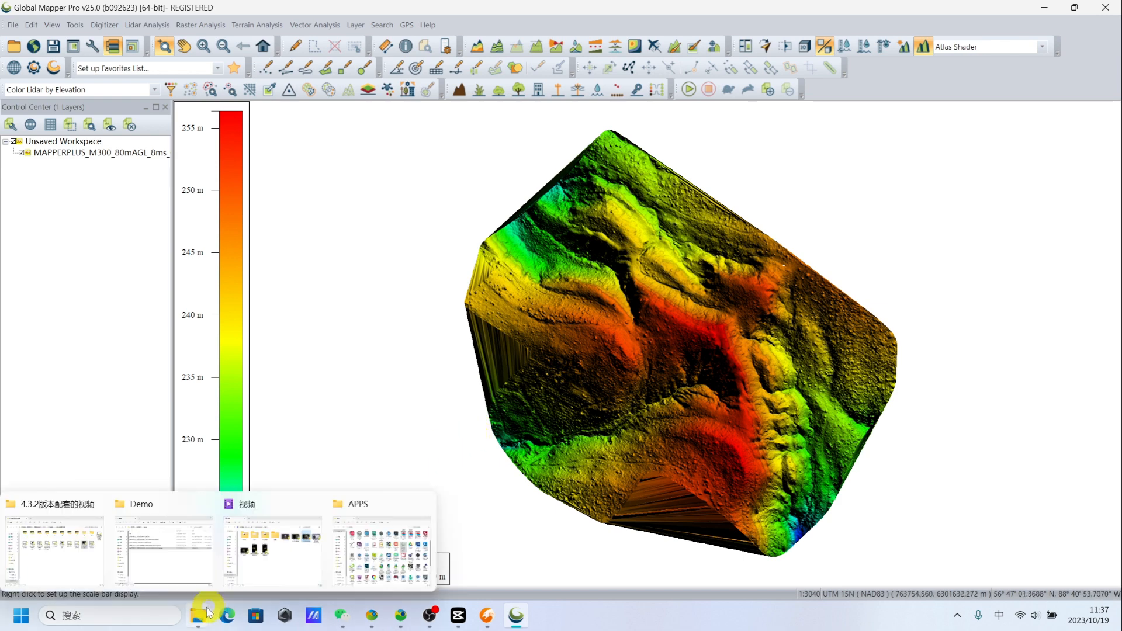
click(173, 543)
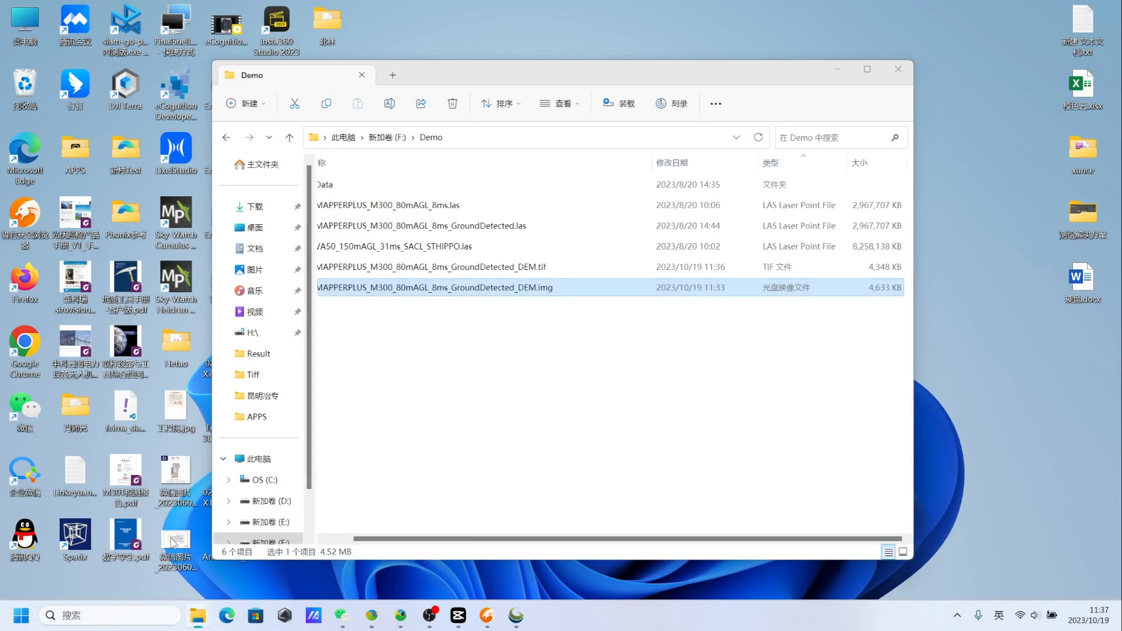
drag(475, 274, 959, 344)
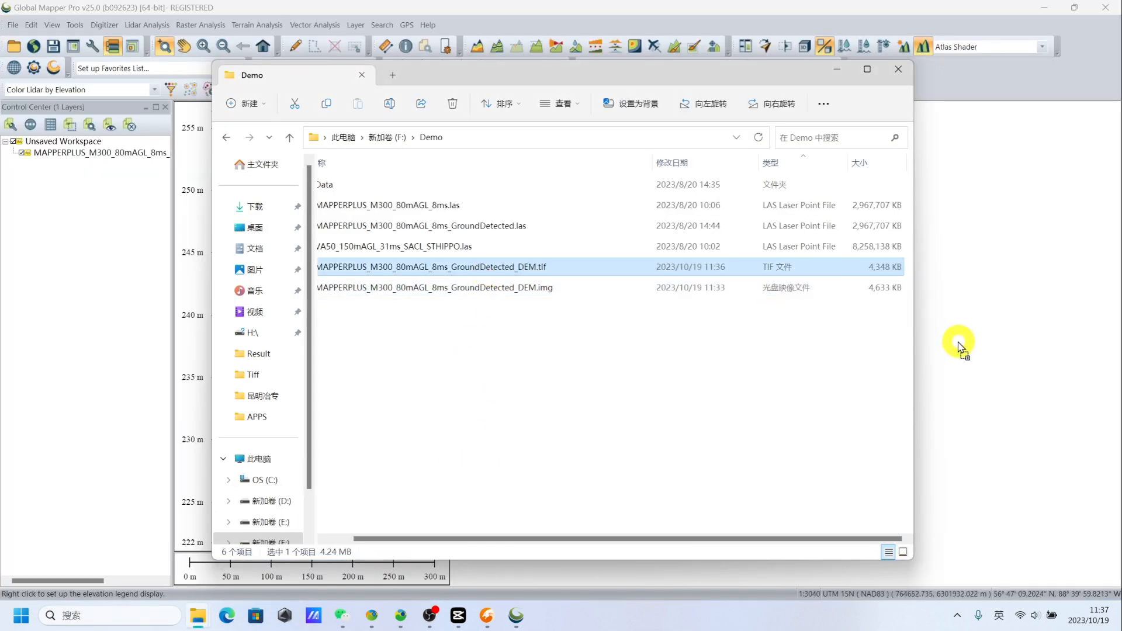
click(838, 75)
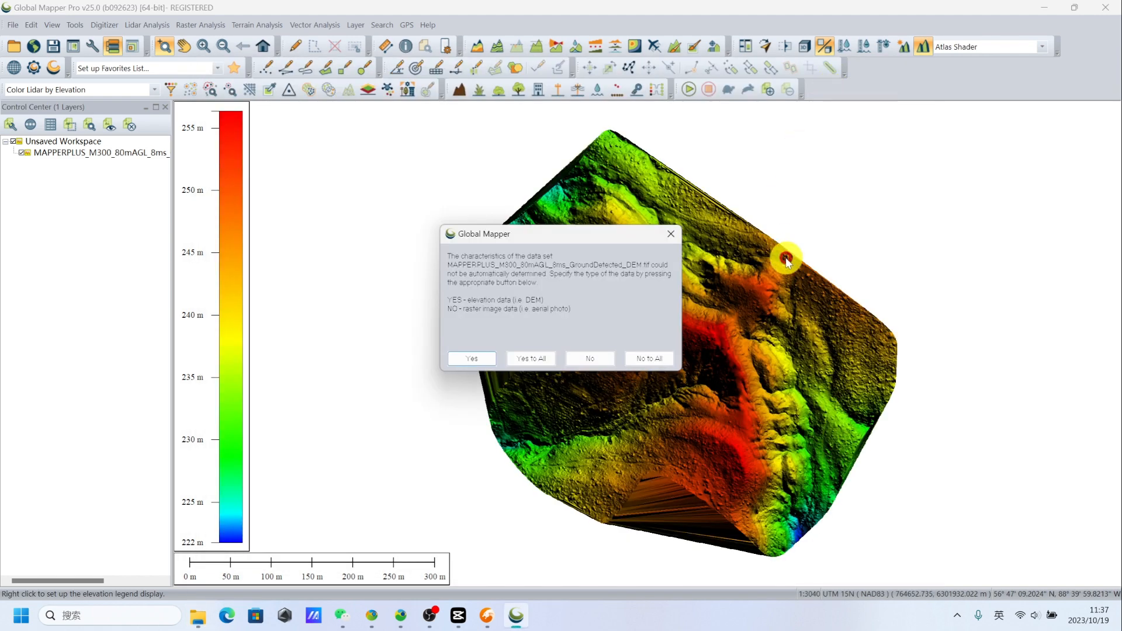
click(531, 358)
click(508, 387)
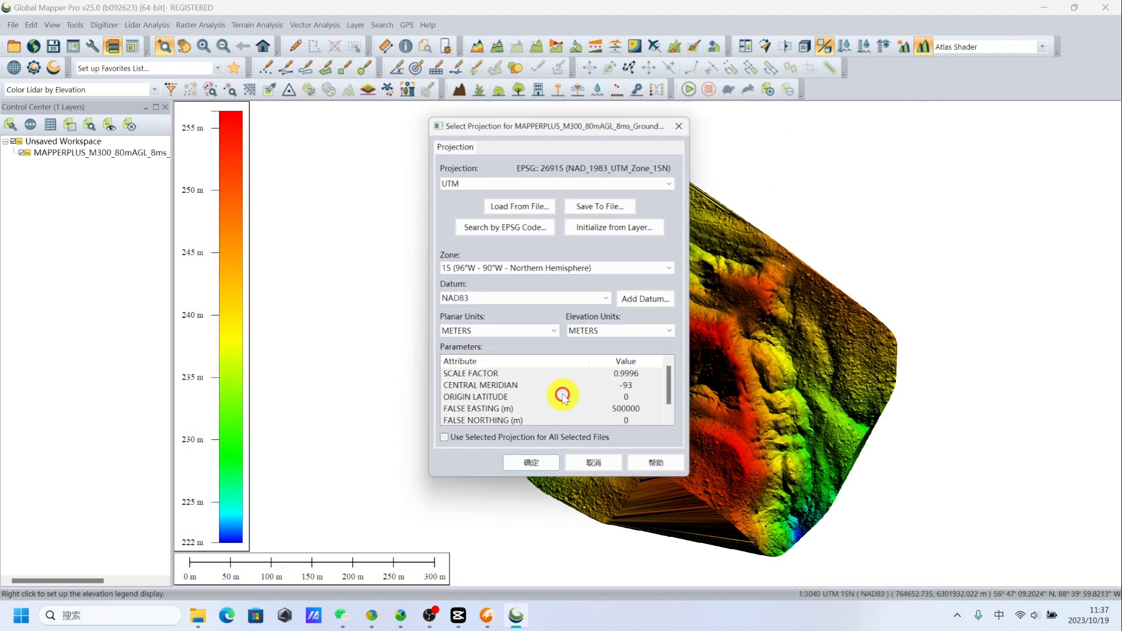
click(552, 468)
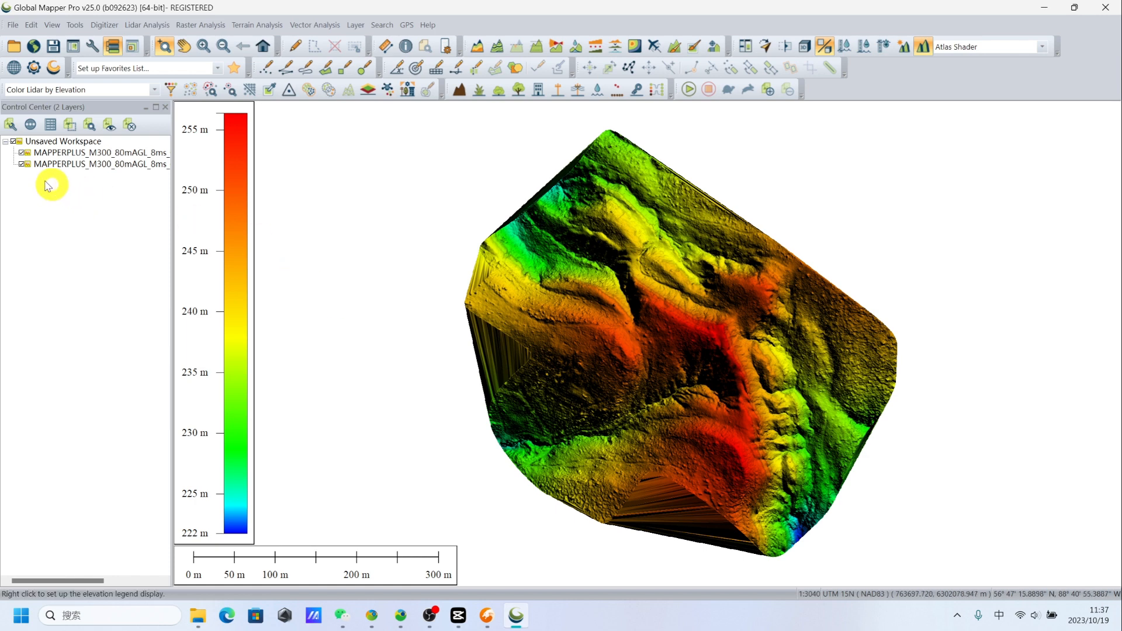
- Hide the img DEM layer and examine the terrain surface and outer boundary of the tif DEM
click(22, 153)
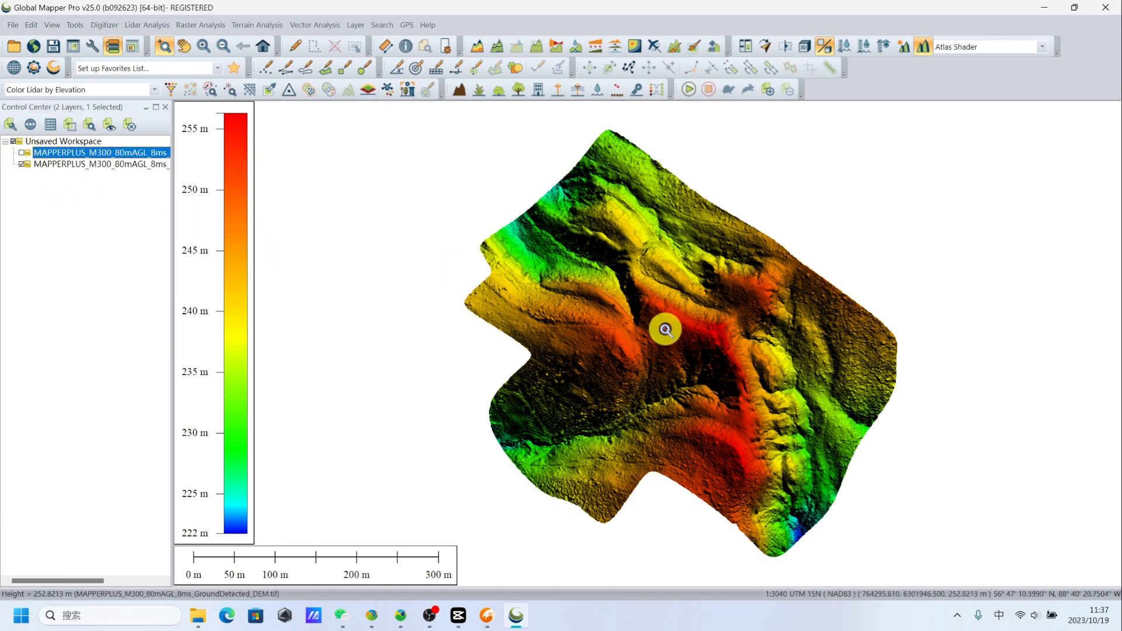
drag(581, 275, 702, 375)
scroll(702, 376, down, 5)
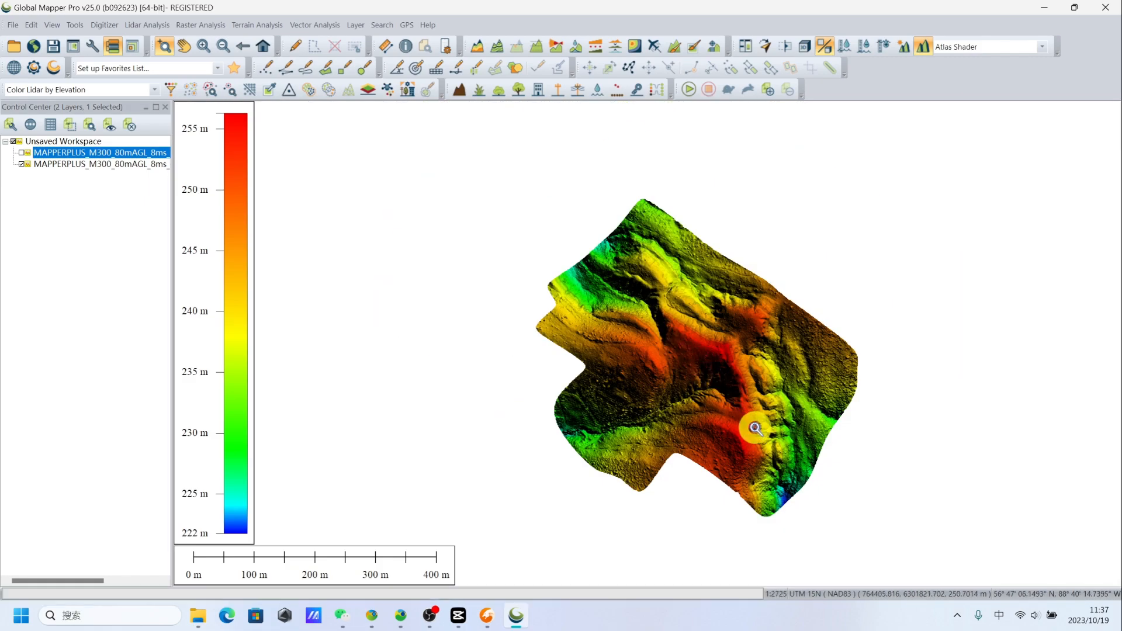
scroll(752, 426, up, 4)
drag(691, 304, 876, 478)
scroll(686, 358, down, 6)
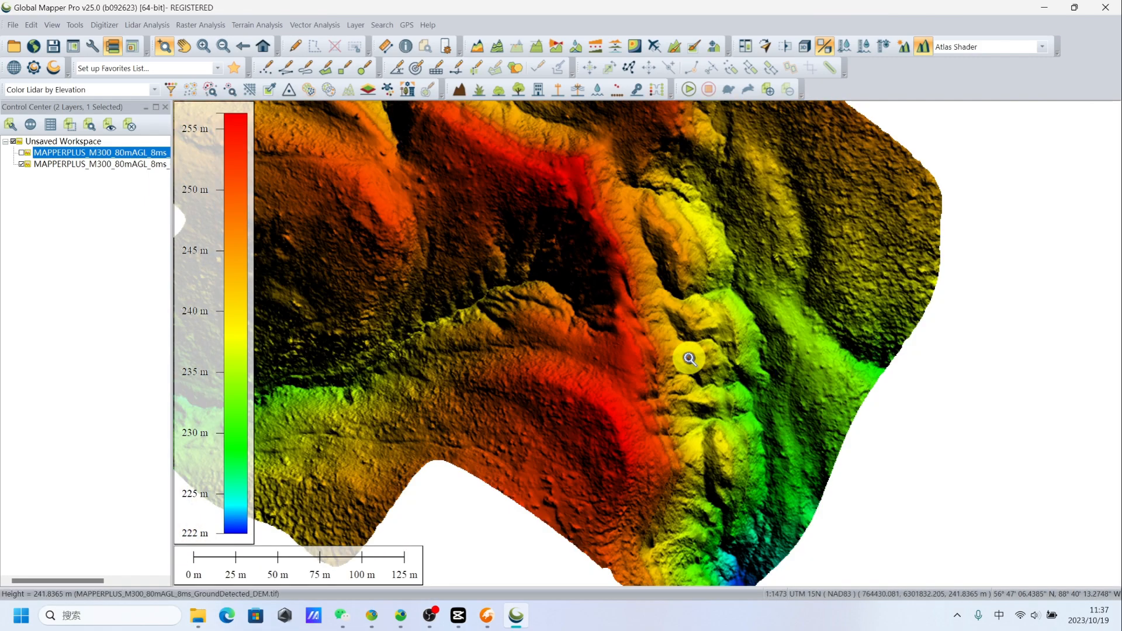
scroll(576, 275, up, 2)
scroll(576, 276, down, 2)
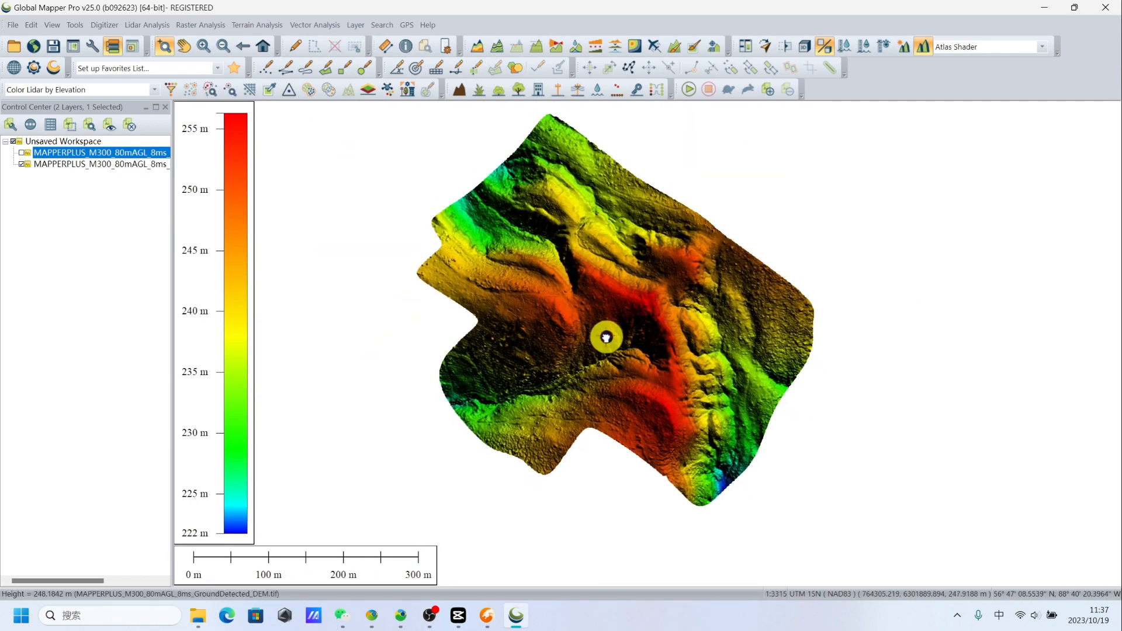